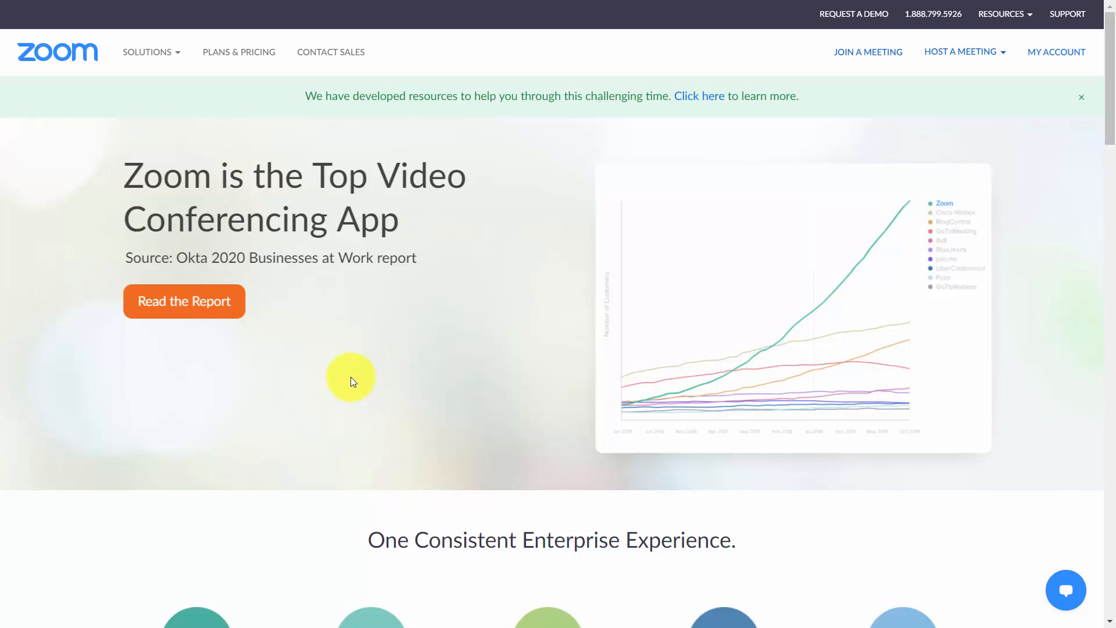
Step: Open the account's meetings list and start scheduling a new meeting
{"action": "left_click", "coordinate": [1045, 55]}
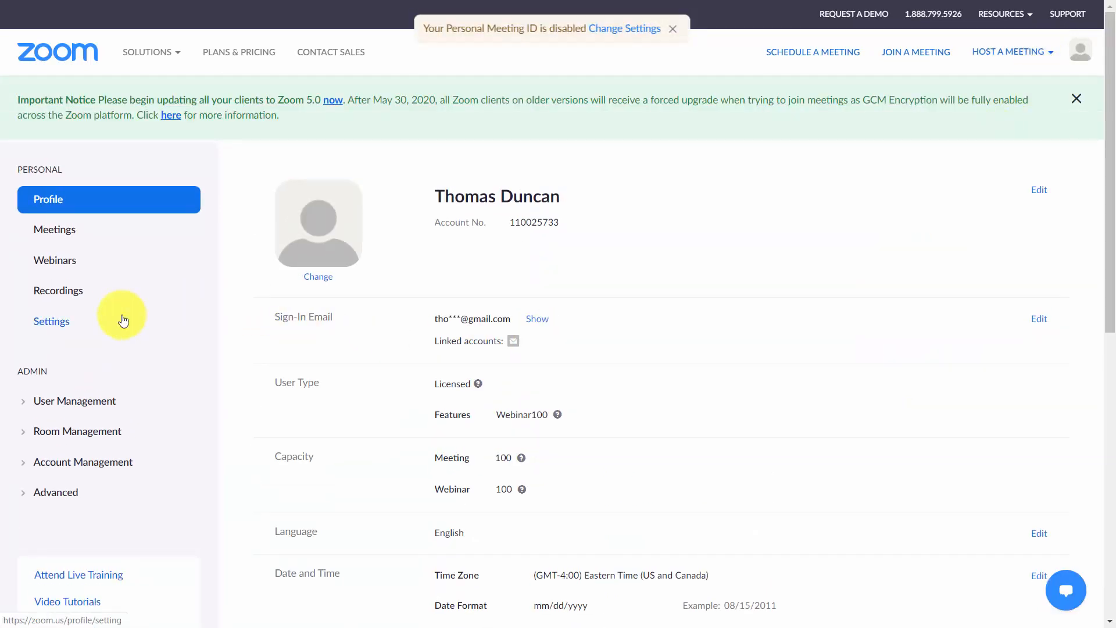
{"action": "left_click", "coordinate": [64, 229]}
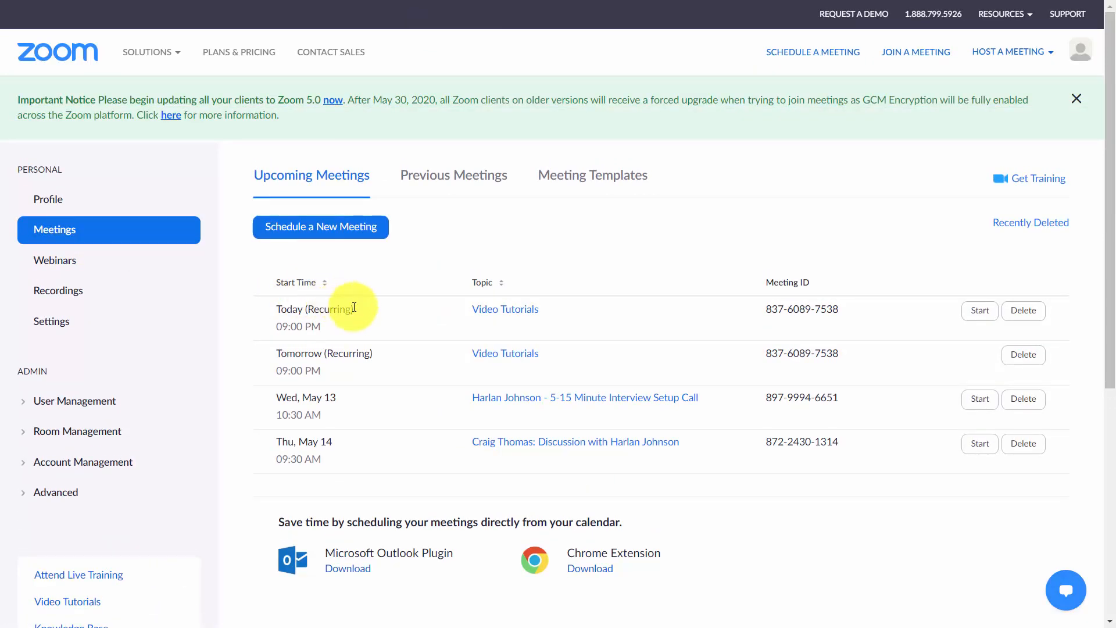
{"action": "left_click", "coordinate": [325, 229]}
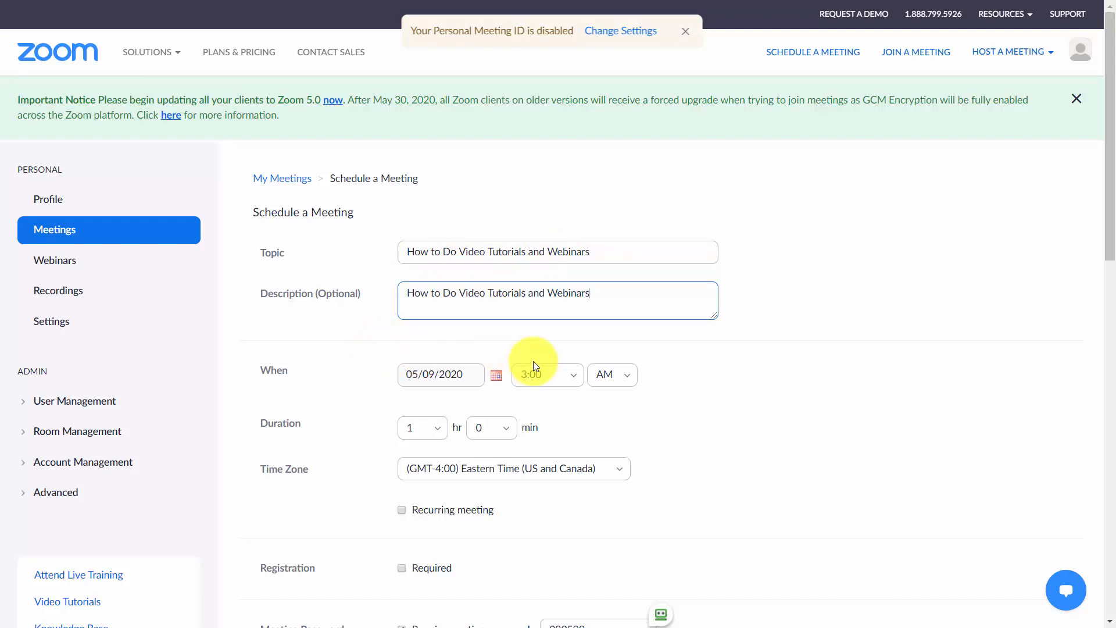
Step: Turn off the meeting password requirement and switch host video on
{"action": "scroll", "coordinate": [532, 352], "scroll_direction": "down", "scroll_amount": 4}
{"action": "left_click", "coordinate": [434, 192]}
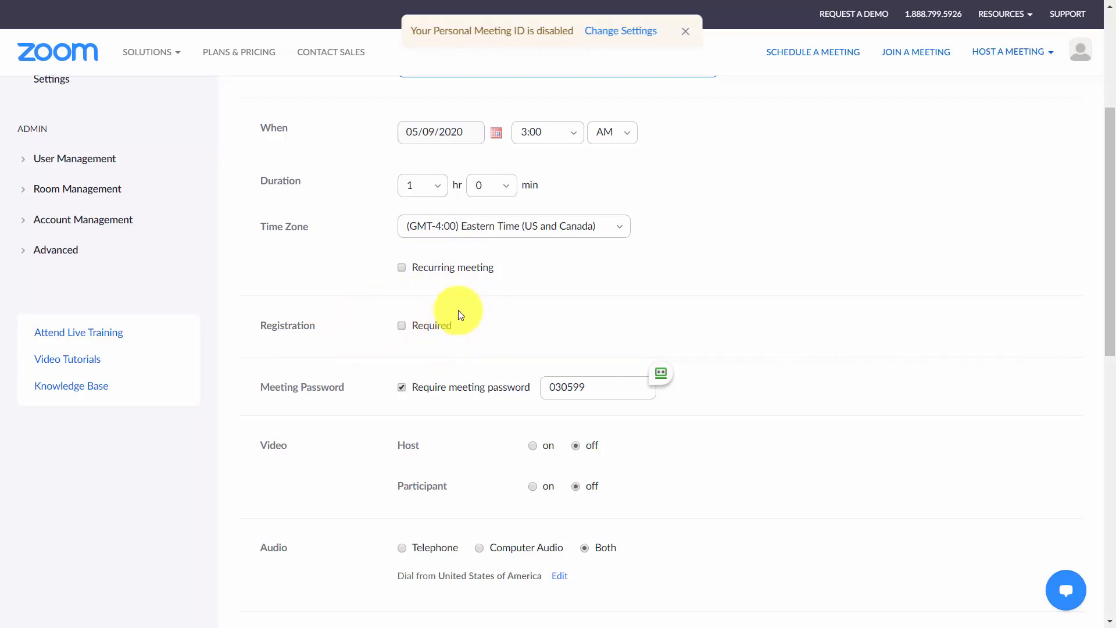
{"action": "scroll", "coordinate": [461, 315], "scroll_direction": "down", "scroll_amount": 4}
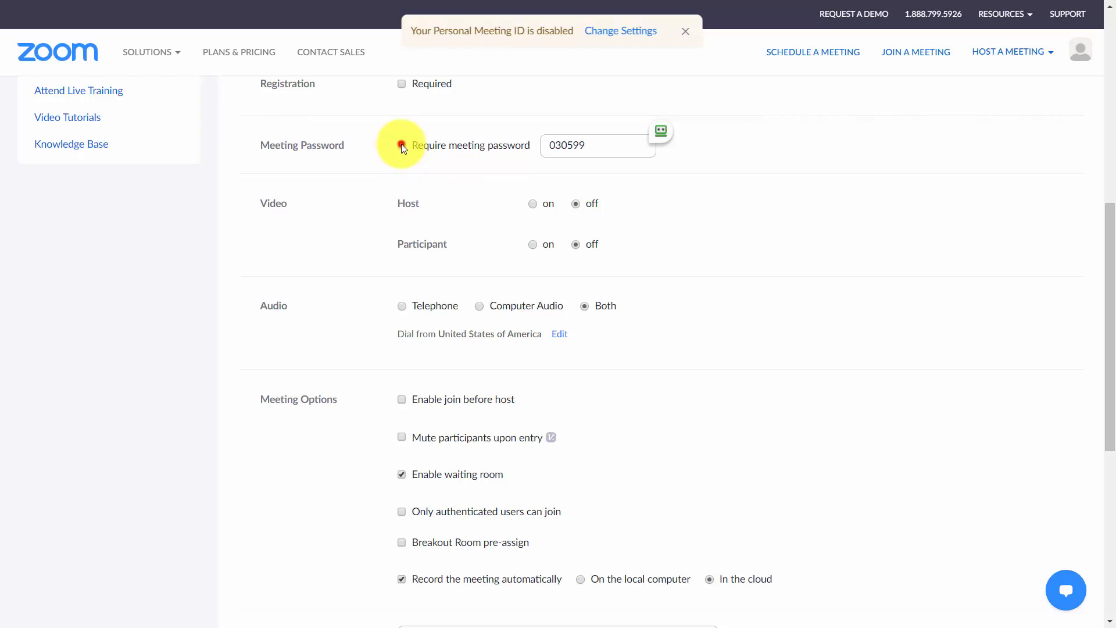
{"action": "left_click", "coordinate": [401, 145]}
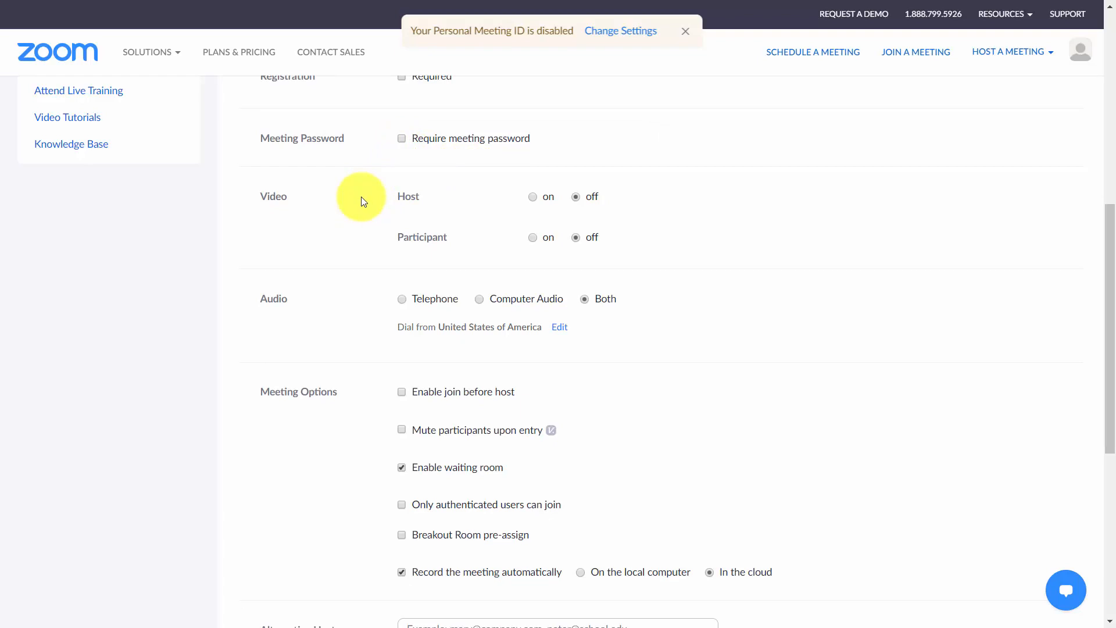
{"action": "left_click", "coordinate": [531, 196]}
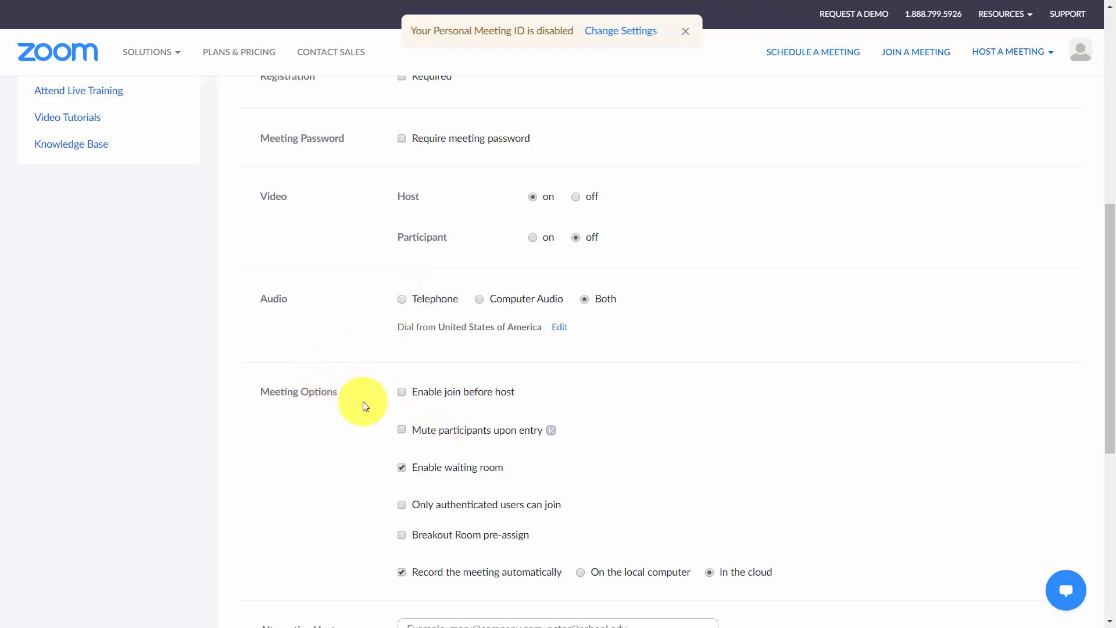
Step: Enable join before host and mute participants upon entry
{"action": "left_click", "coordinate": [402, 392]}
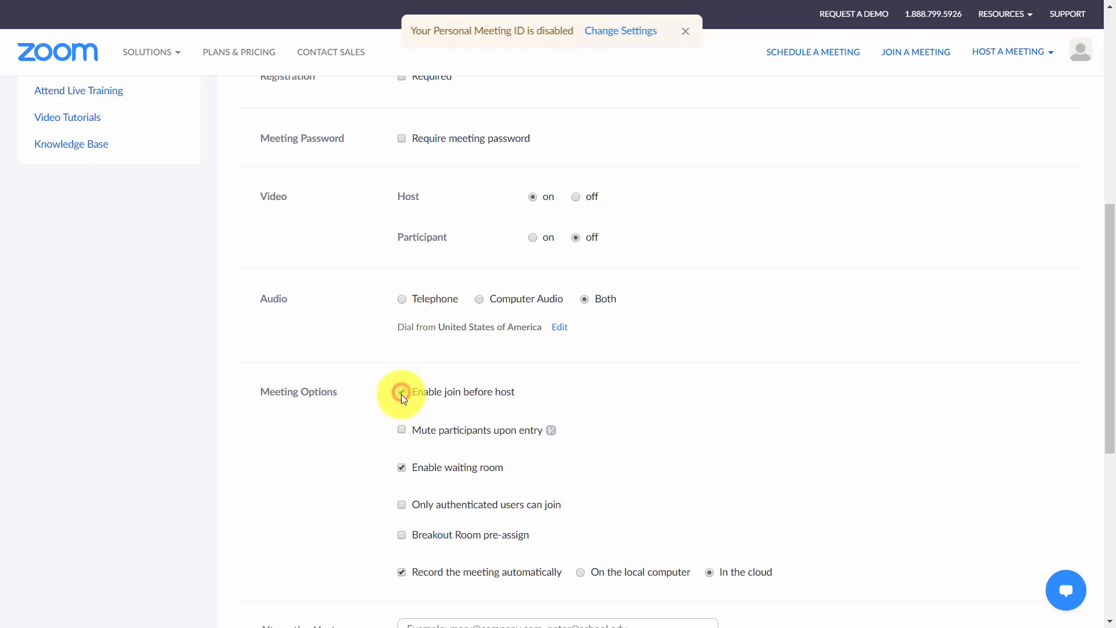
{"action": "left_click", "coordinate": [401, 429]}
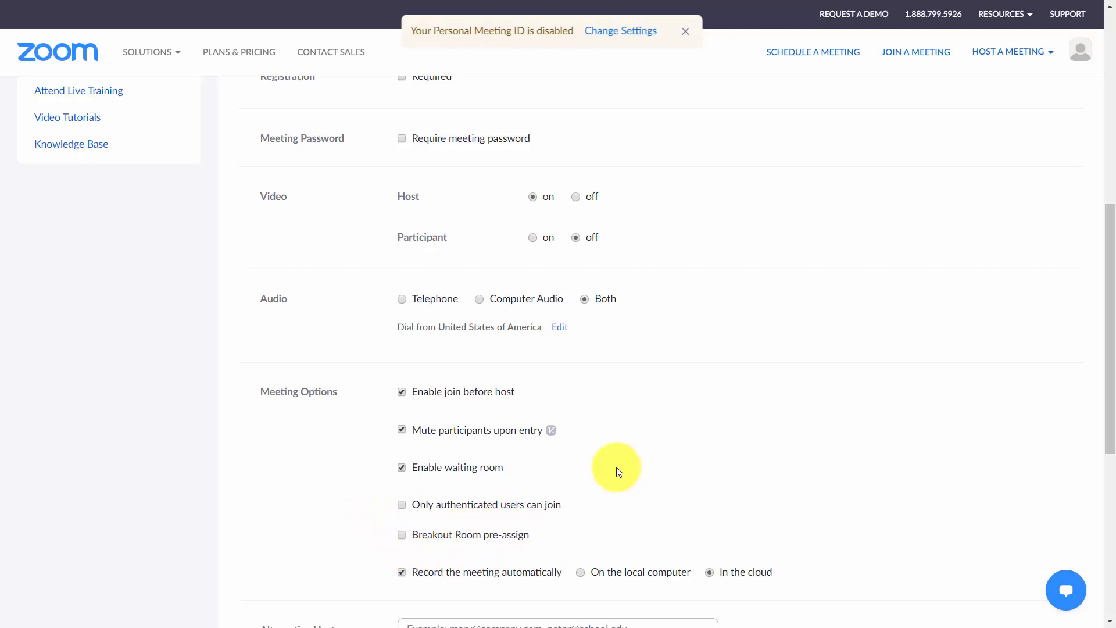
Step: Record the meeting automatically on the local computer and save the meeting
{"action": "scroll", "coordinate": [618, 469], "scroll_direction": "down", "scroll_amount": 4}
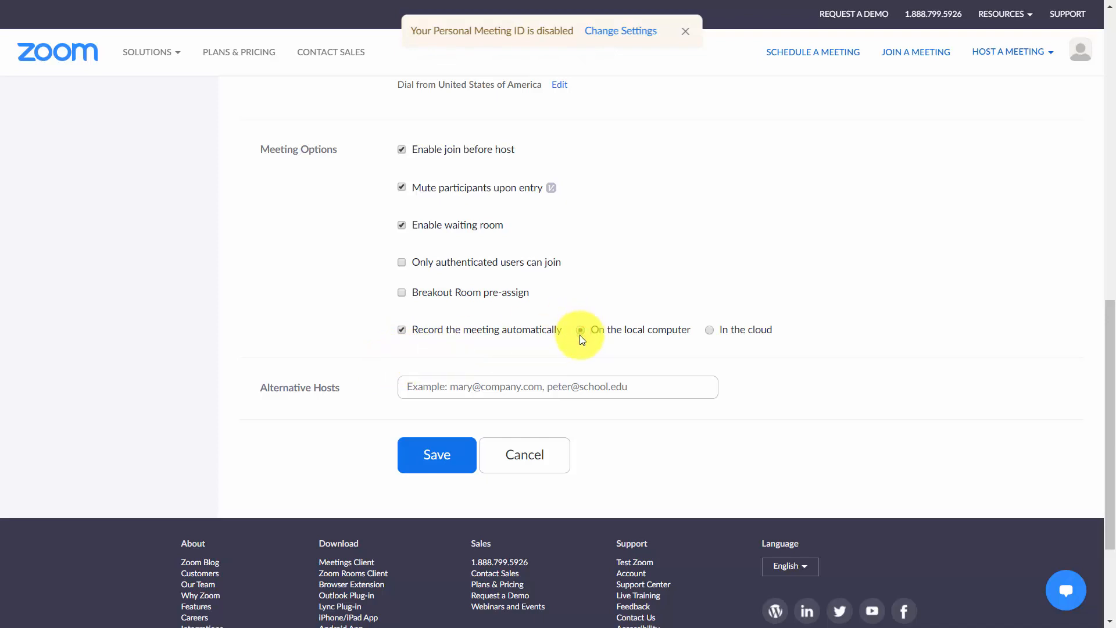
{"action": "left_click", "coordinate": [437, 469]}
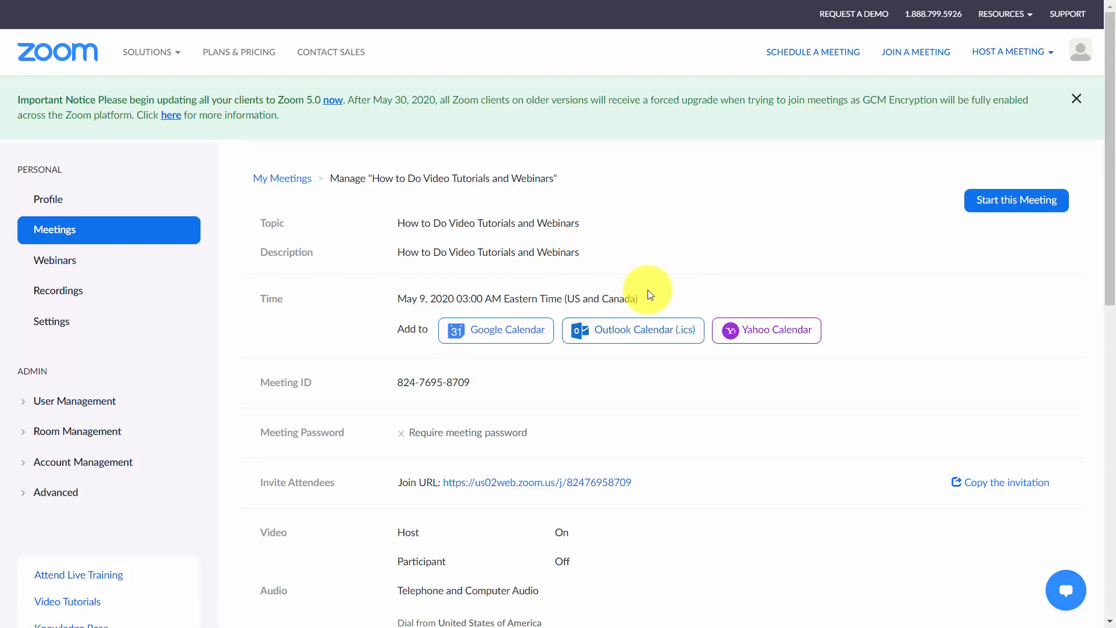
Step: Copy the meeting's join URL link address
{"action": "scroll", "coordinate": [650, 295], "scroll_direction": "down", "scroll_amount": 4}
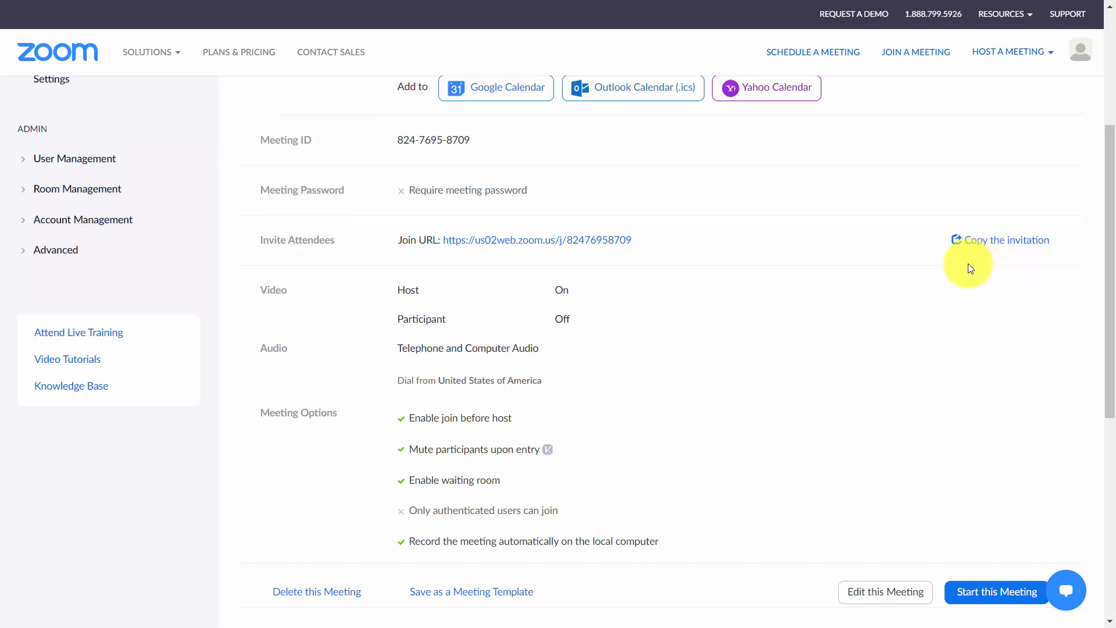
{"action": "right_click", "coordinate": [500, 240]}
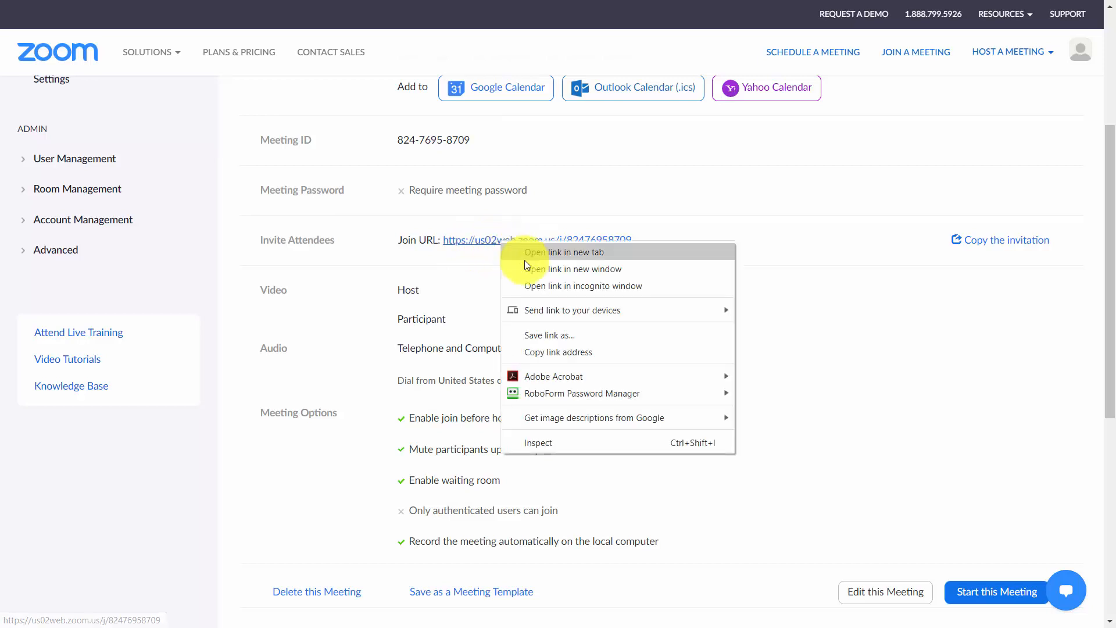
{"action": "left_click", "coordinate": [585, 352]}
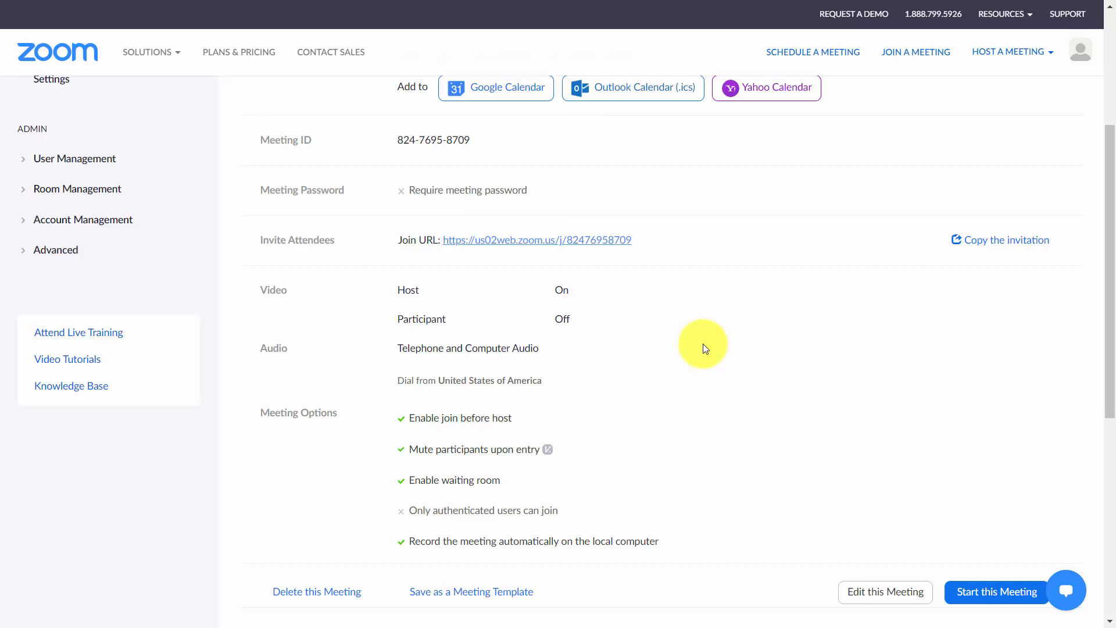
Step: Convert the meeting to a webinar
{"action": "scroll", "coordinate": [704, 347], "scroll_direction": "down", "scroll_amount": 4}
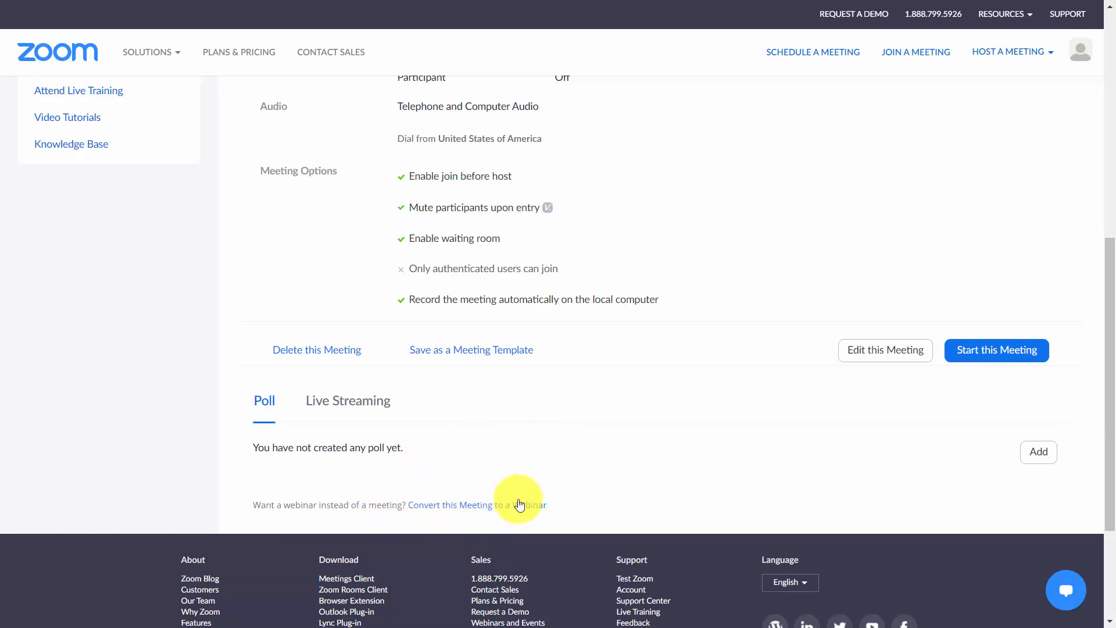
{"action": "left_click", "coordinate": [479, 506]}
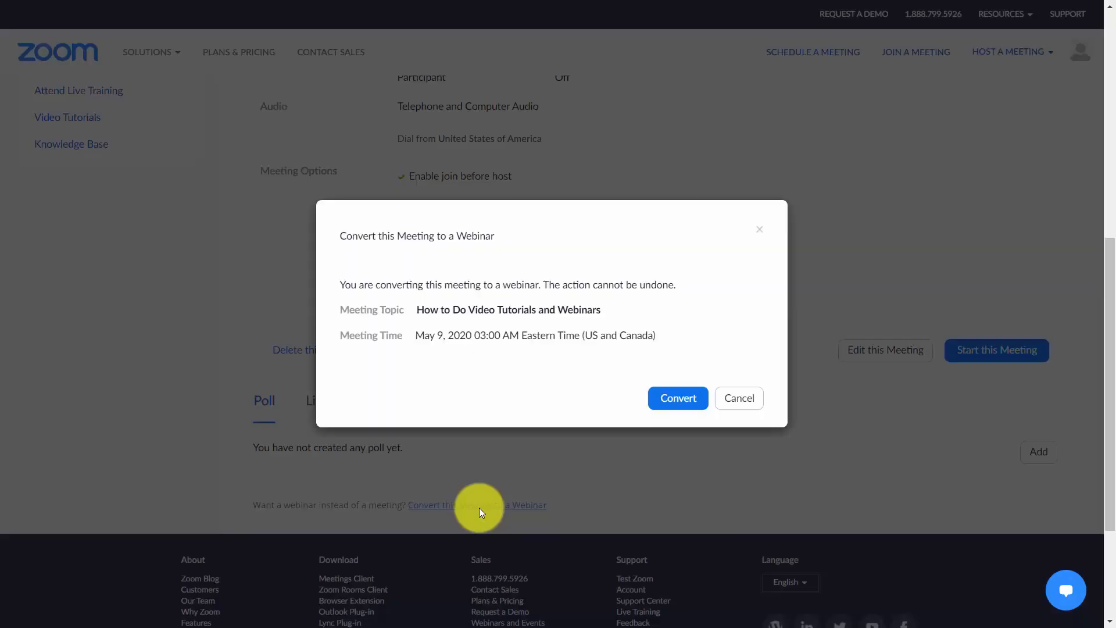
{"action": "left_click", "coordinate": [675, 394]}
Step: In the webinar's Branding settings, replace the Post Attendee URL with the pasted website address and save it
{"action": "scroll", "coordinate": [539, 399], "scroll_direction": "down", "scroll_amount": 10}
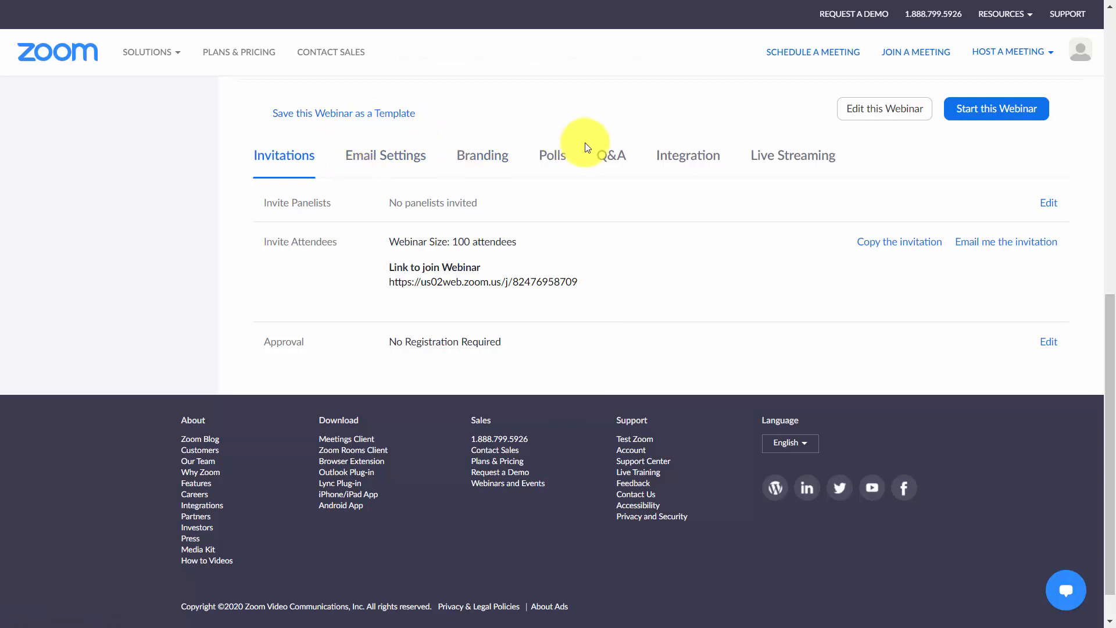
{"action": "left_click", "coordinate": [477, 157]}
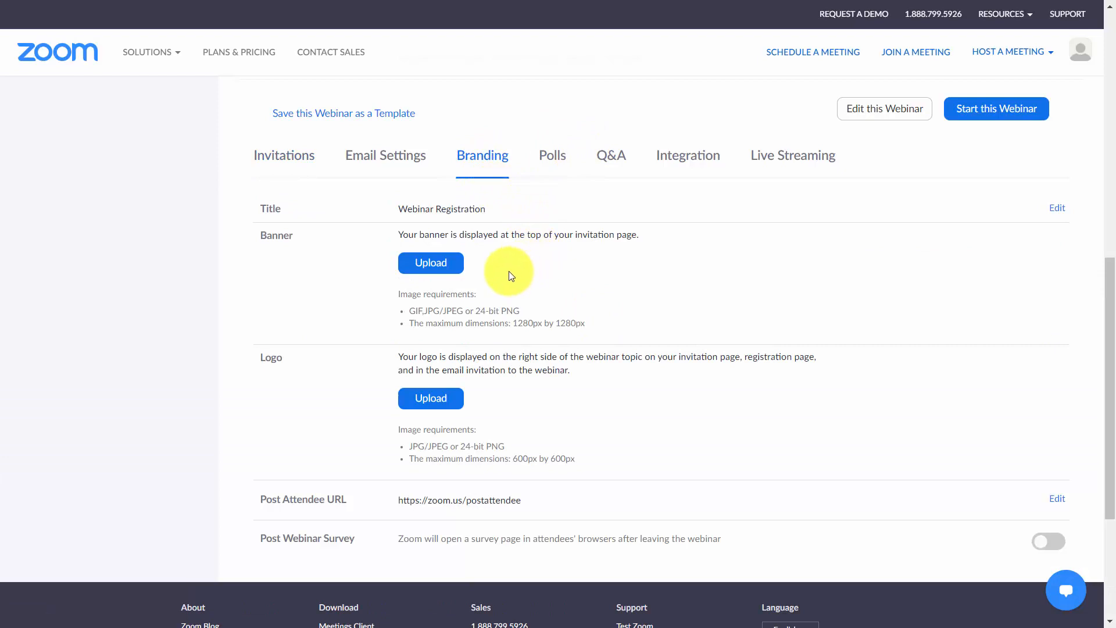
{"action": "scroll", "coordinate": [414, 267], "scroll_direction": "down", "scroll_amount": 4}
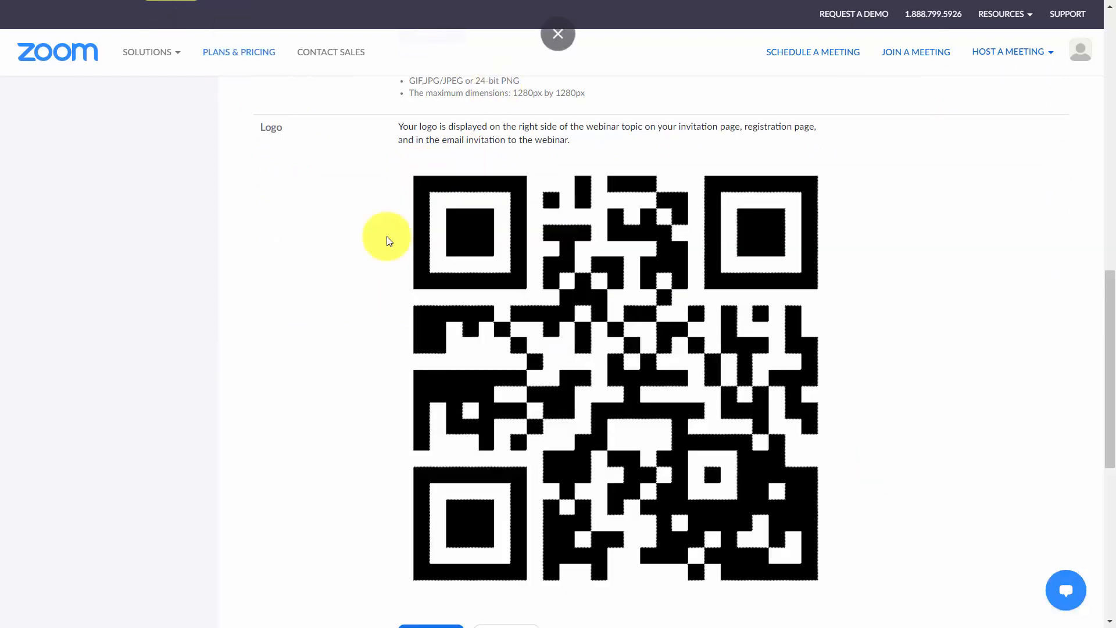
{"action": "scroll", "coordinate": [408, 272], "scroll_direction": "down", "scroll_amount": 4}
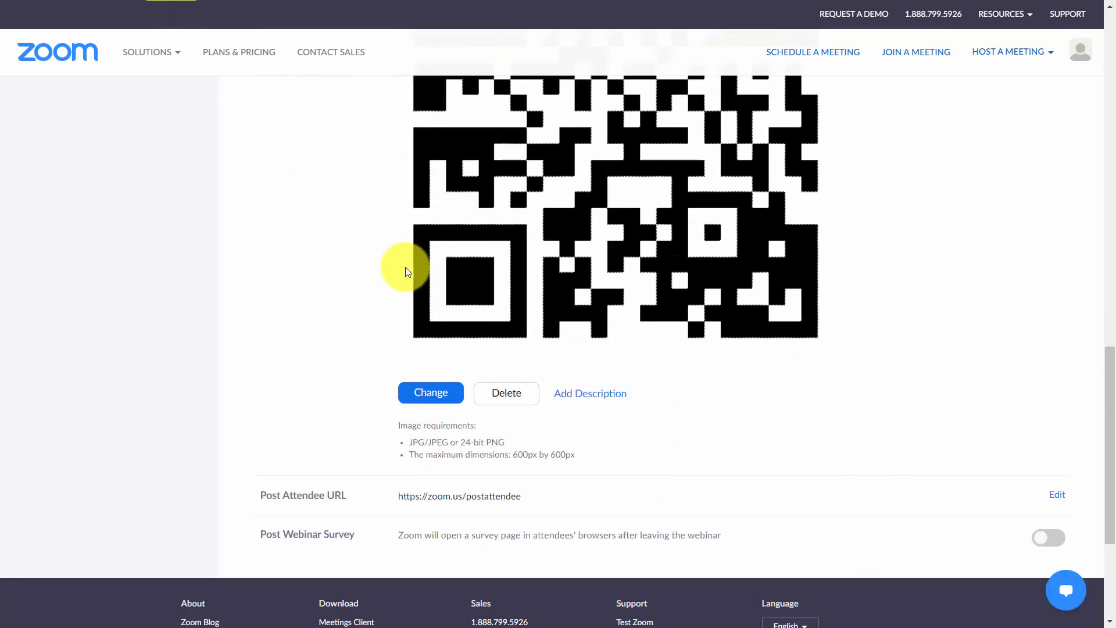
{"action": "scroll", "coordinate": [408, 272], "scroll_direction": "down", "scroll_amount": 4}
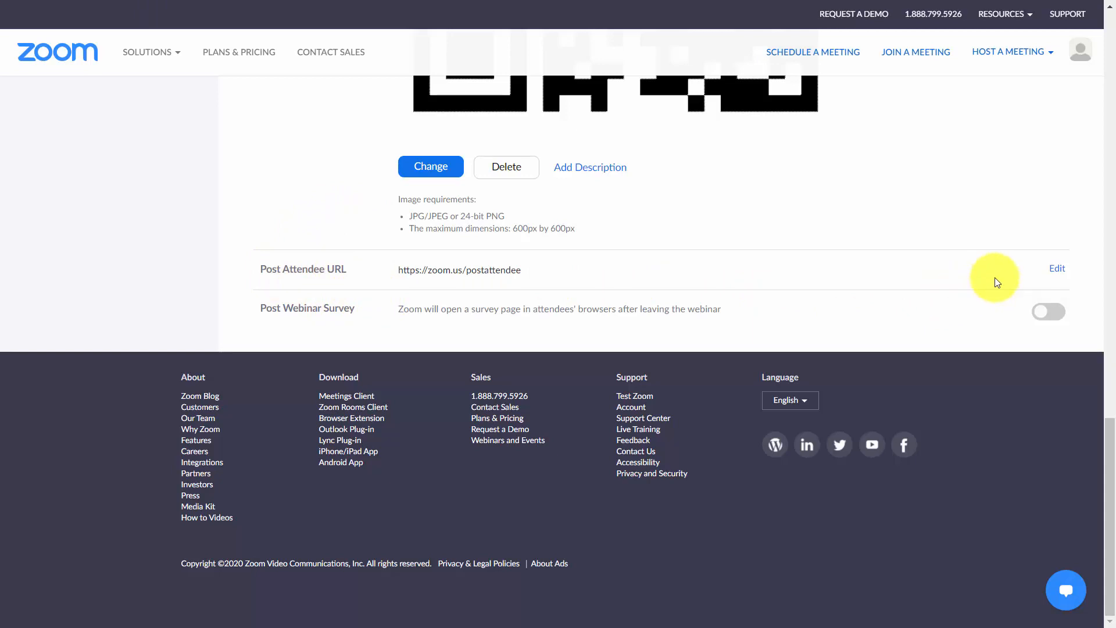
{"action": "left_click", "coordinate": [1056, 274]}
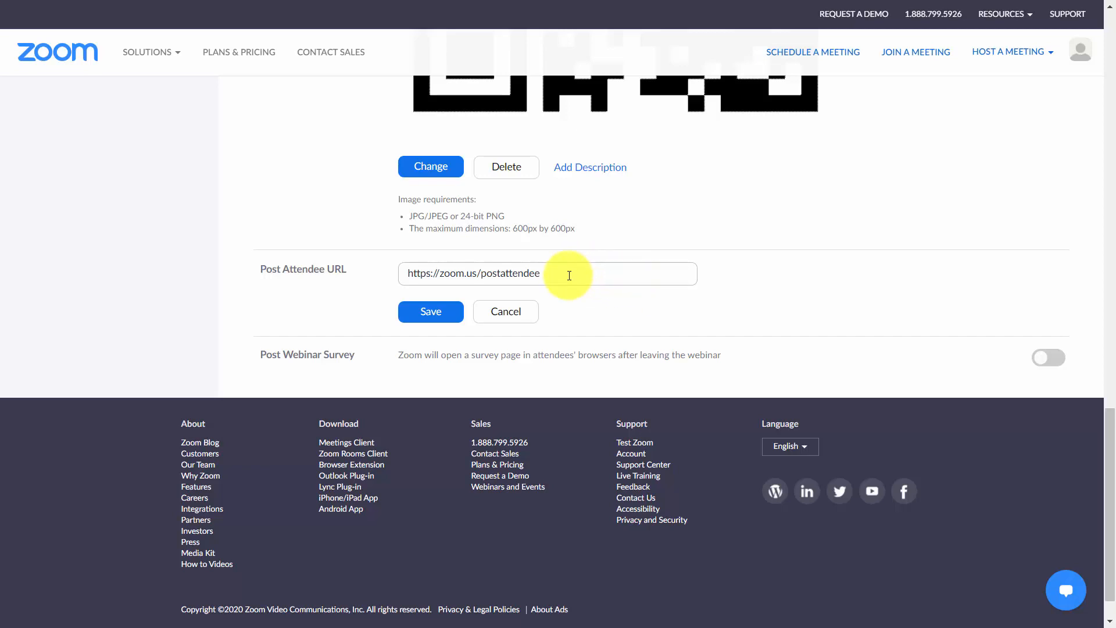
{"action": "left_click_drag", "start_coordinate": [569, 275], "coordinate": [375, 265]}
{"action": "type", "text": "http://thomasduncanone.com"}
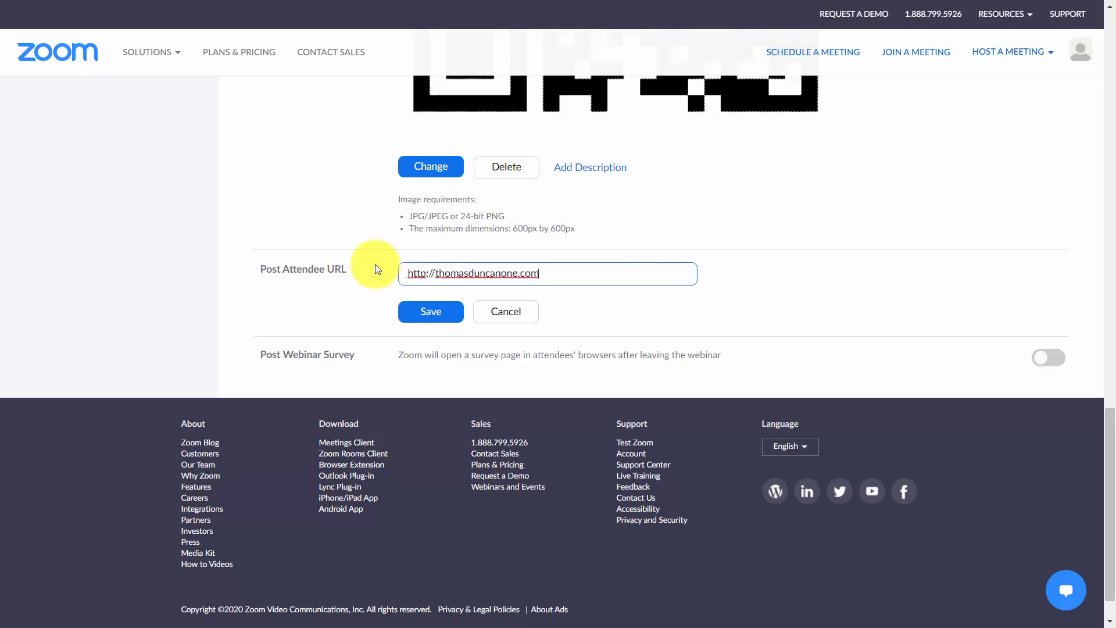
{"action": "left_click", "coordinate": [449, 321]}
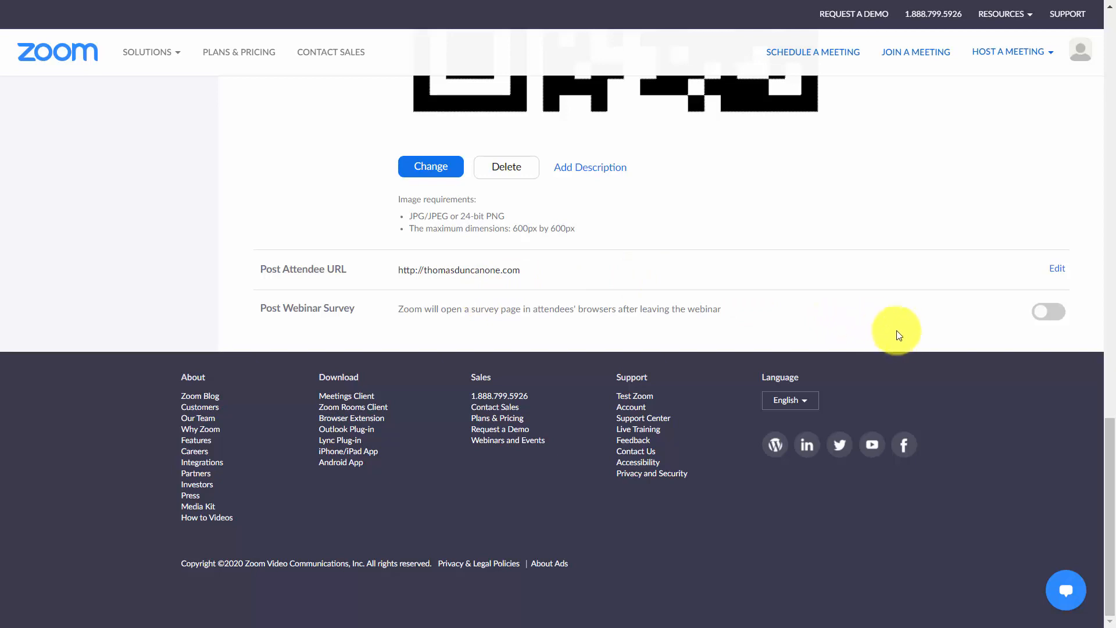
Step: Start the webinar and allow it to open in the Zoom Meetings app
{"action": "left_click", "coordinate": [1054, 317]}
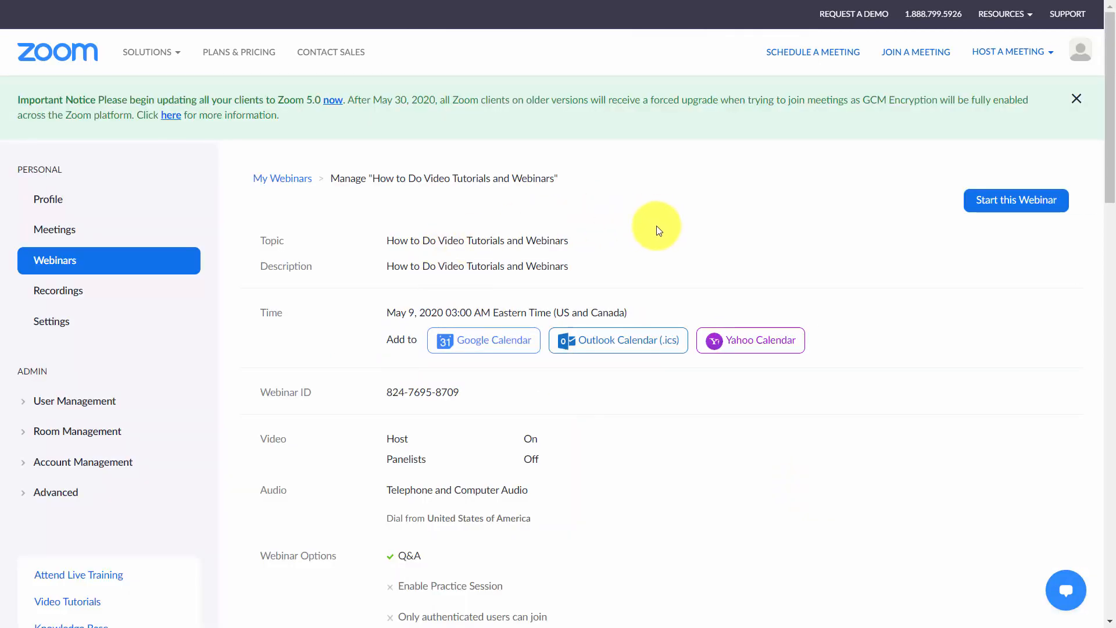
{"action": "left_click", "coordinate": [991, 204]}
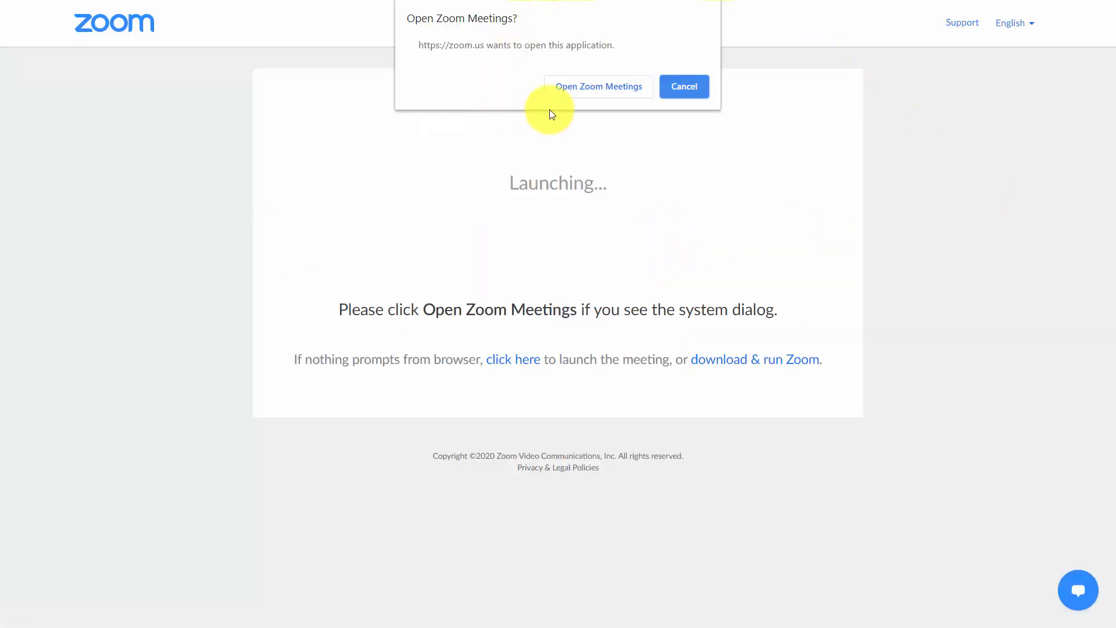
{"action": "left_click", "coordinate": [584, 86]}
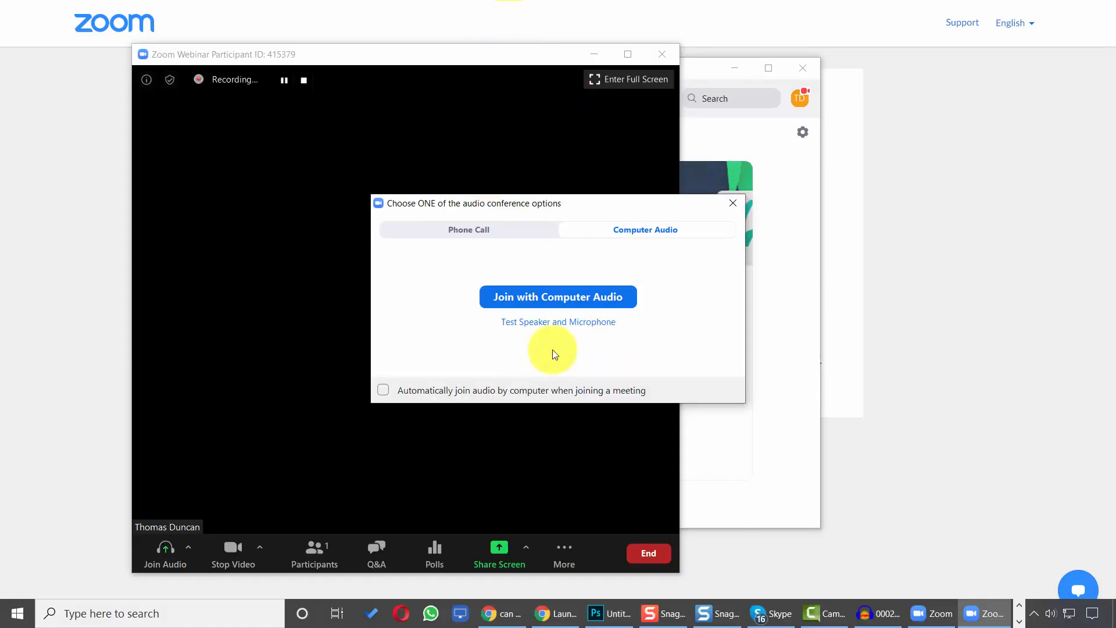
Step: Join the webinar with computer audio and open the webinar chat panel
{"action": "left_click", "coordinate": [535, 298]}
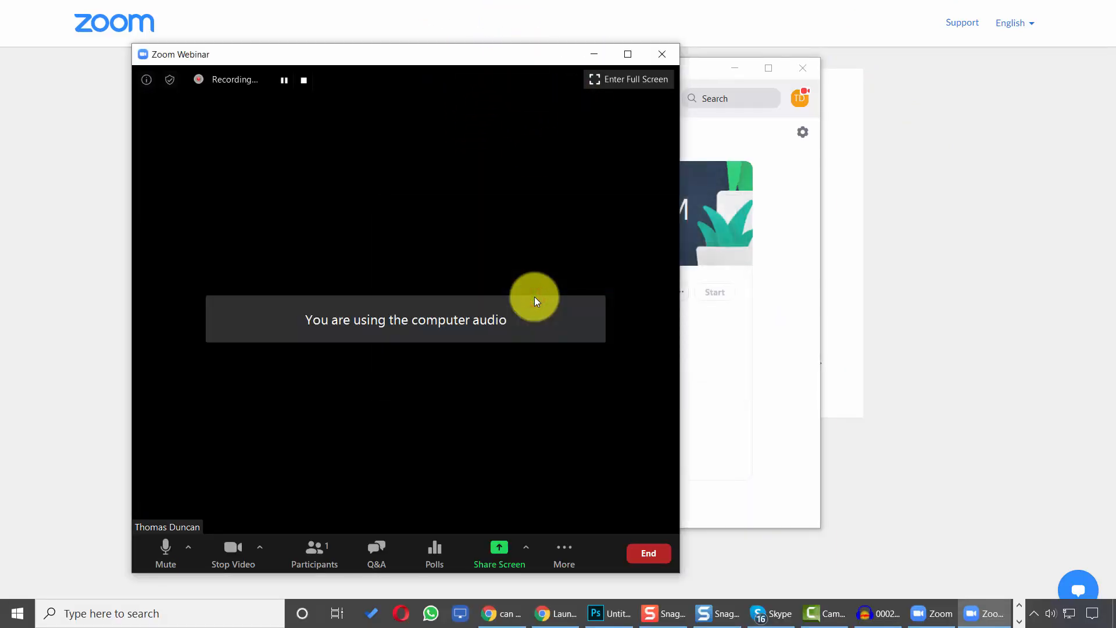
{"action": "double_click", "coordinate": [535, 299]}
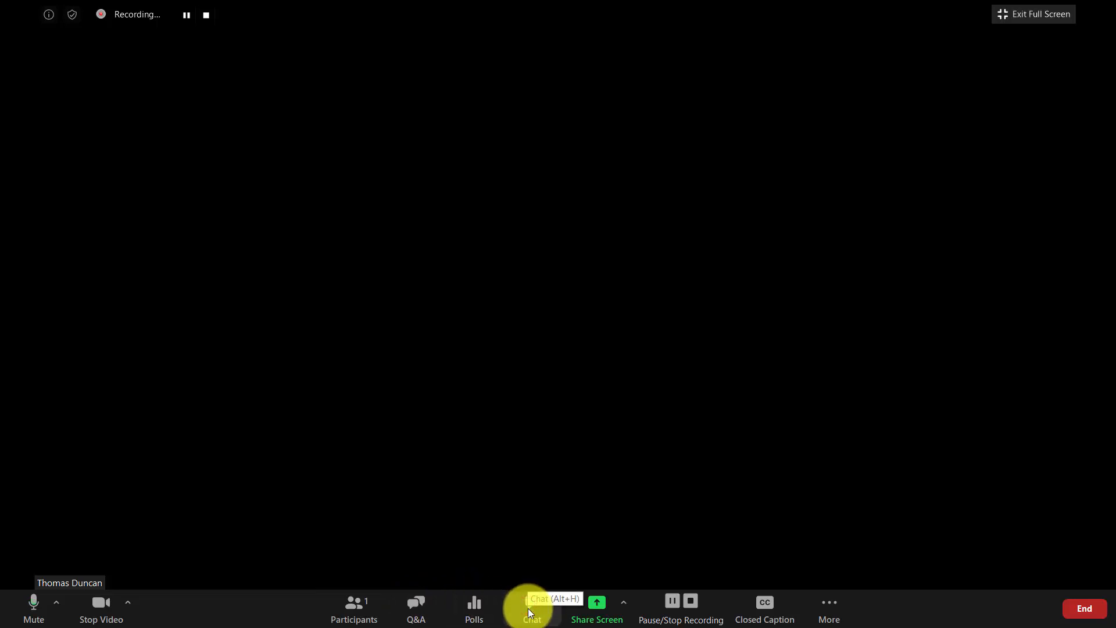
{"action": "left_click", "coordinate": [528, 608]}
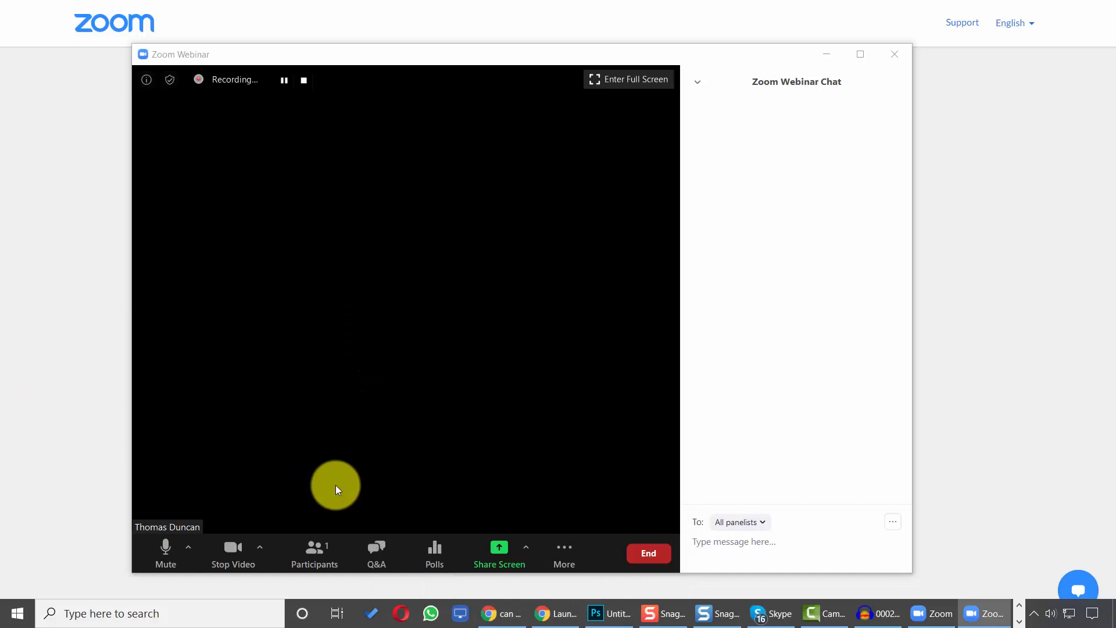
Step: Share the whiteboard and stop sharing it
{"action": "left_click", "coordinate": [496, 559]}
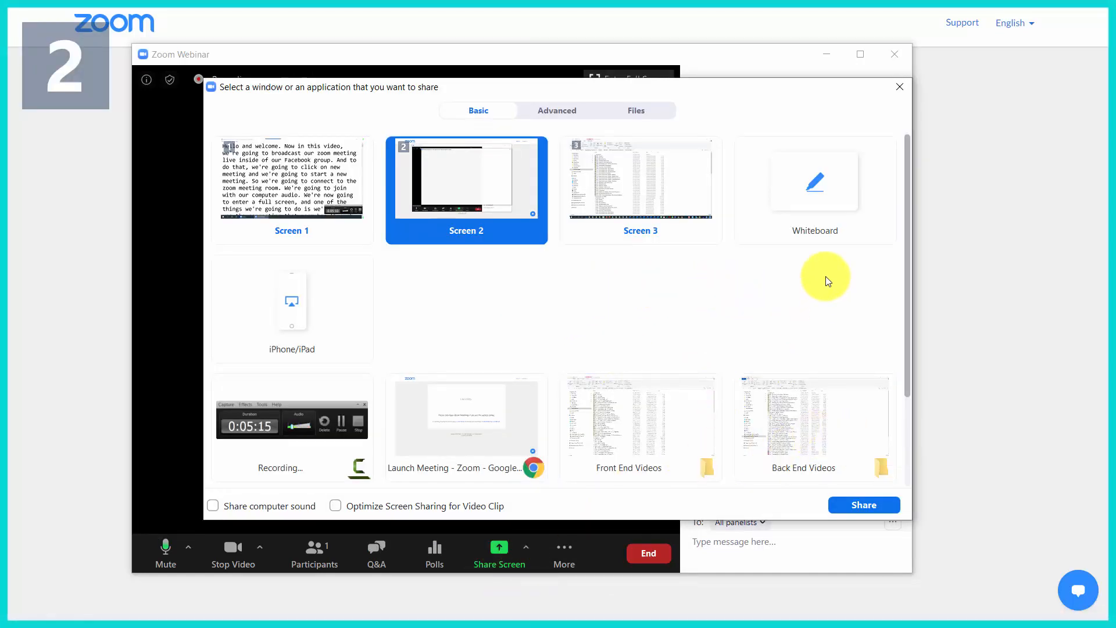
{"action": "left_click", "coordinate": [813, 184]}
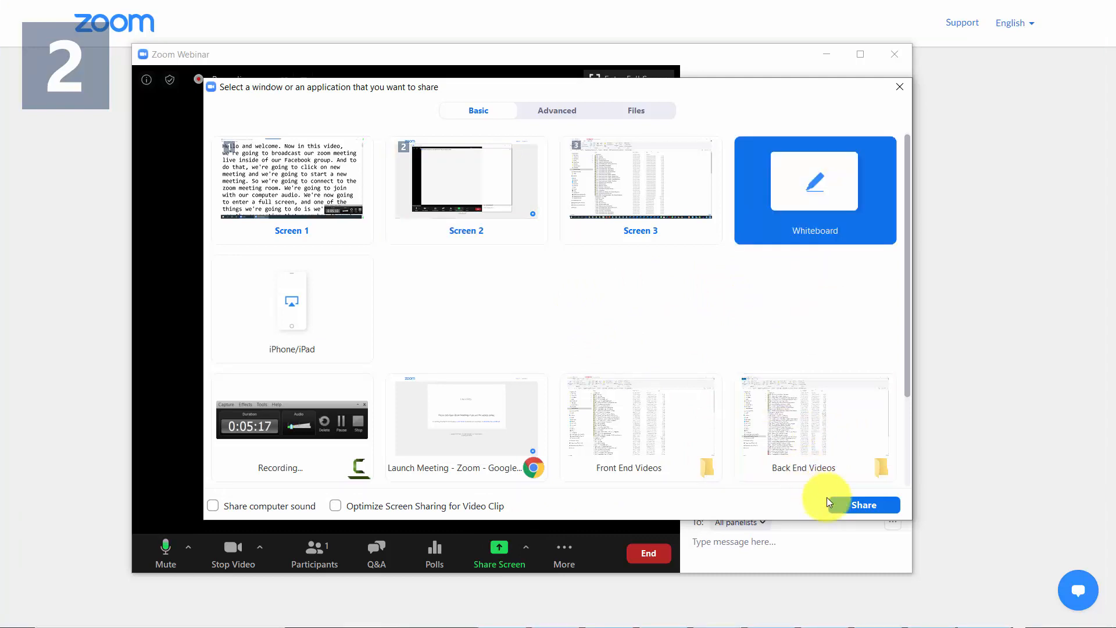
{"action": "left_click", "coordinate": [856, 507]}
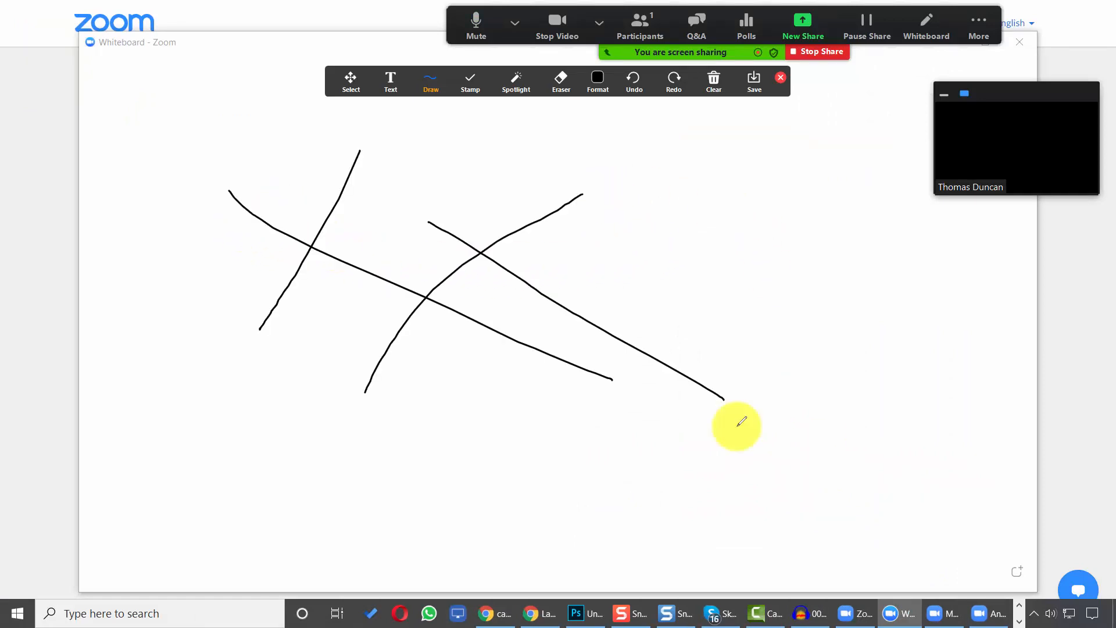
{"action": "left_click", "coordinate": [810, 53]}
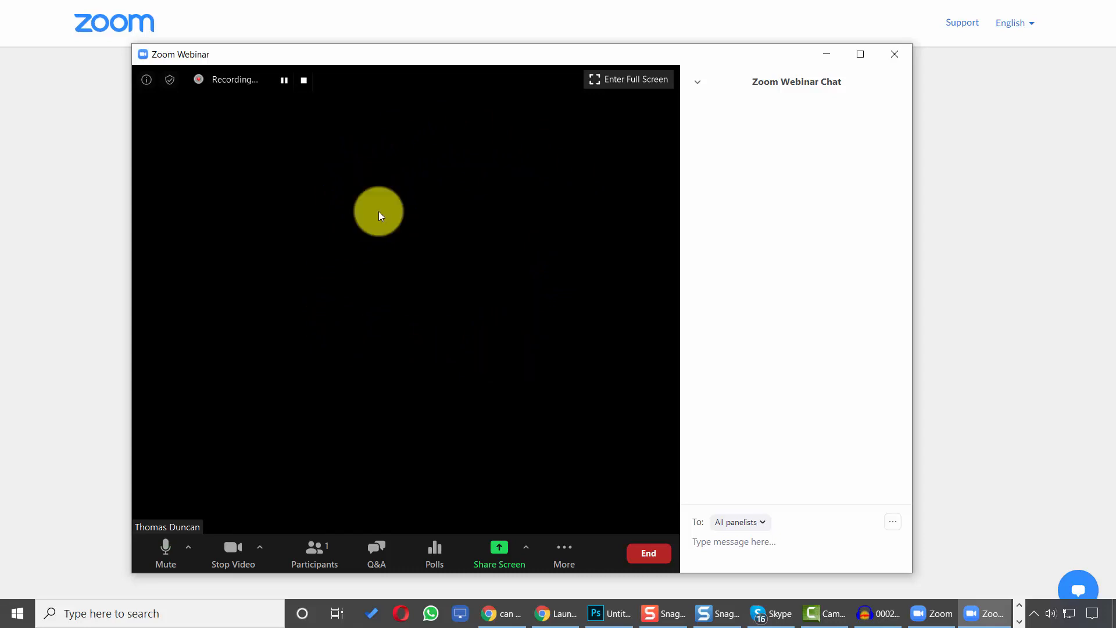
Step: End the webinar for all participants
{"action": "left_click", "coordinate": [640, 557]}
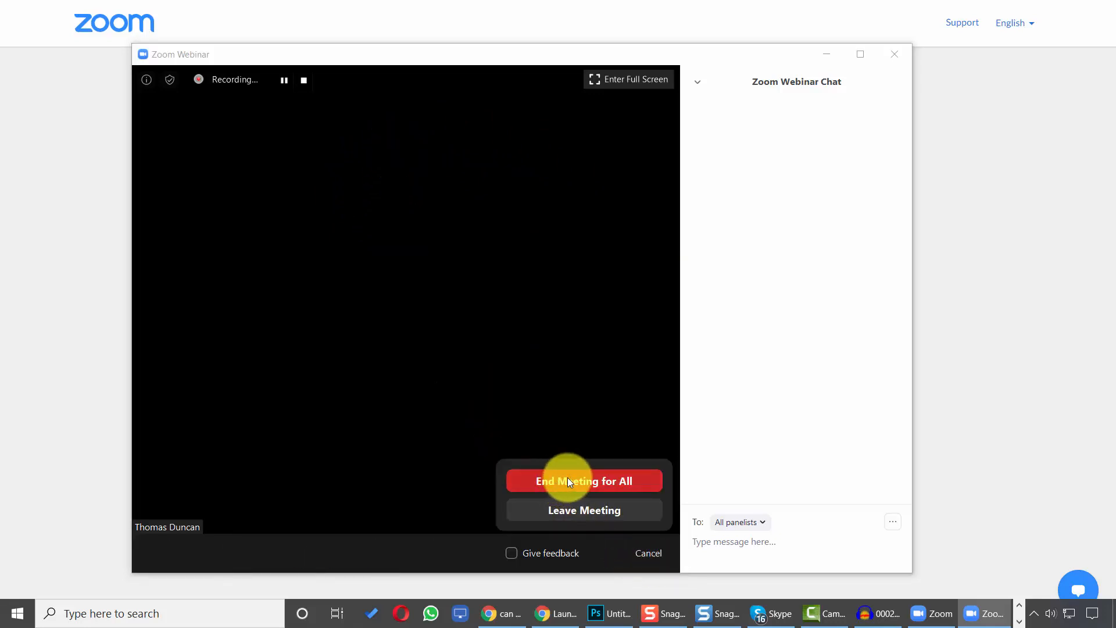
{"action": "left_click", "coordinate": [583, 482]}
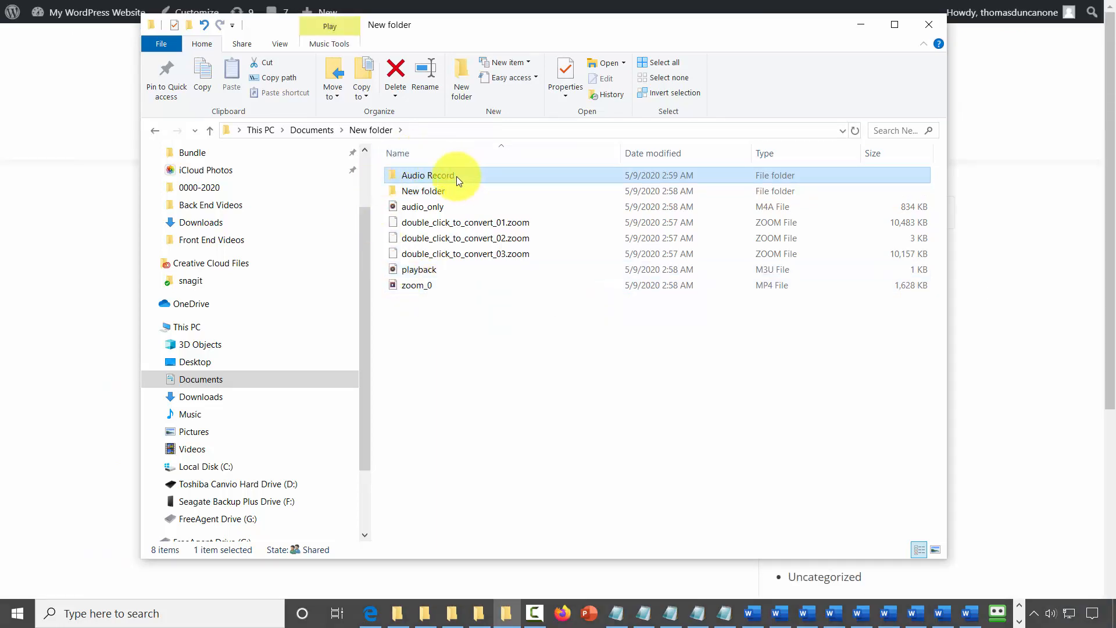
Step: In File Explorer, open the Audio Record folder to view the recording files
{"action": "double_click", "coordinate": [431, 176]}
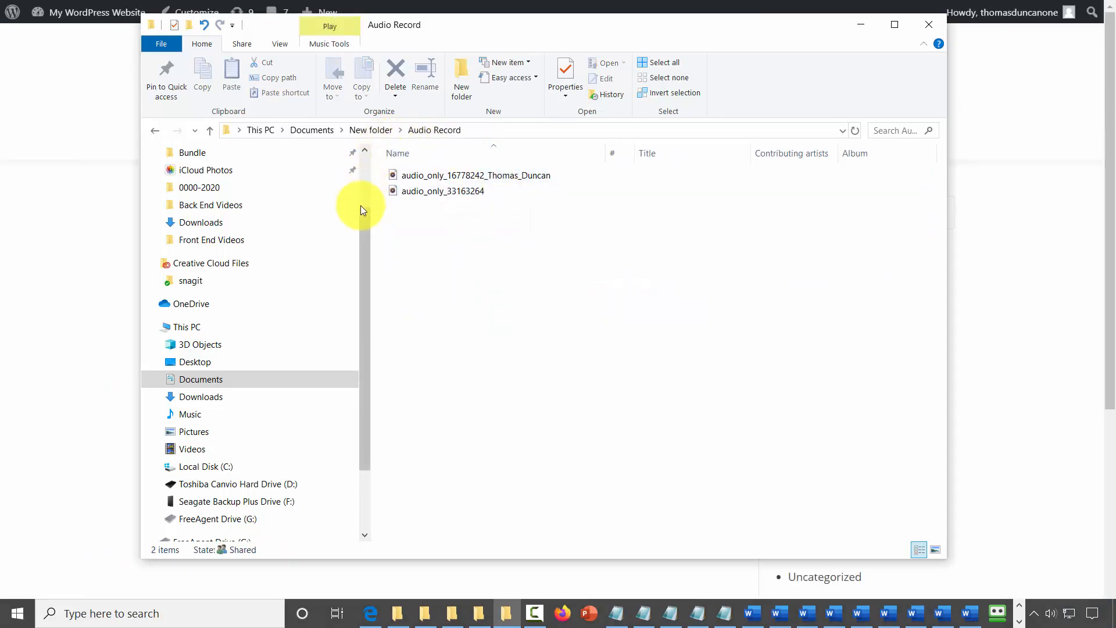
{"action": "left_click", "coordinate": [379, 180]}
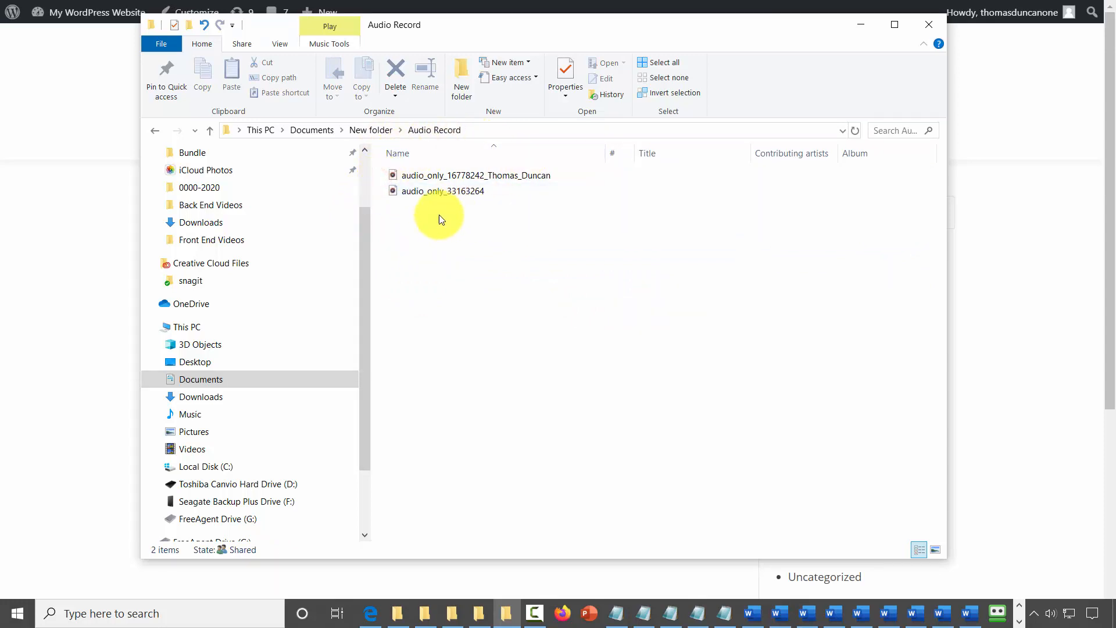